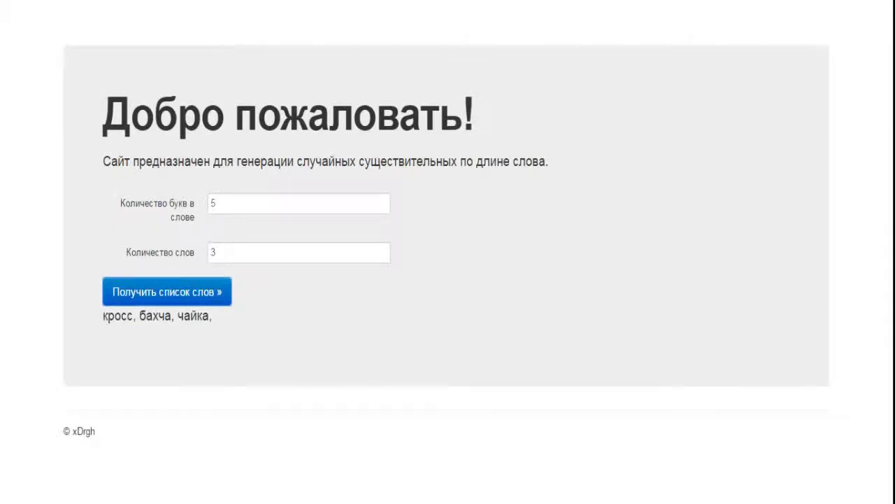
Set letter count to 3 and word count to 1, then generate the noun щит
{"action": "left_click", "coordinate": [163, 204]}
{"action": "key", "text": "BackSpace"}
{"action": "type", "text": "34"}
{"action": "key", "text": "BackSpace"}
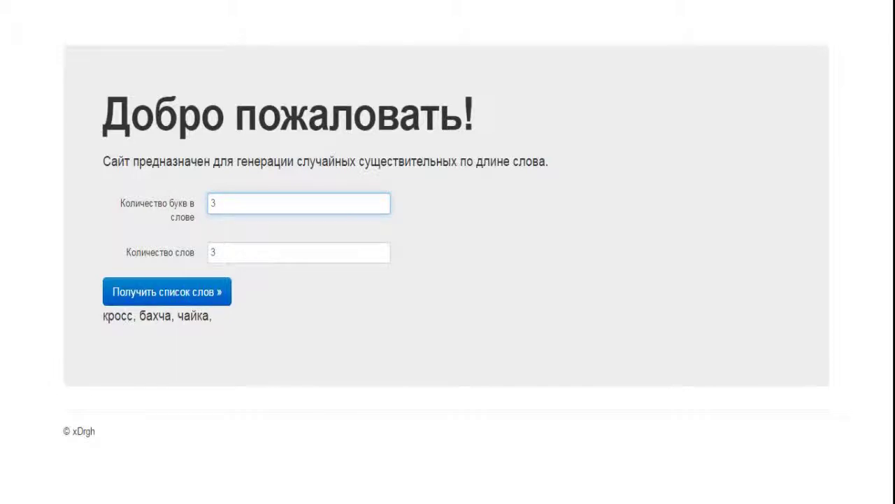
{"action": "left_click", "coordinate": [162, 238]}
{"action": "type", "text": "1"}
{"action": "left_click", "coordinate": [167, 291]}
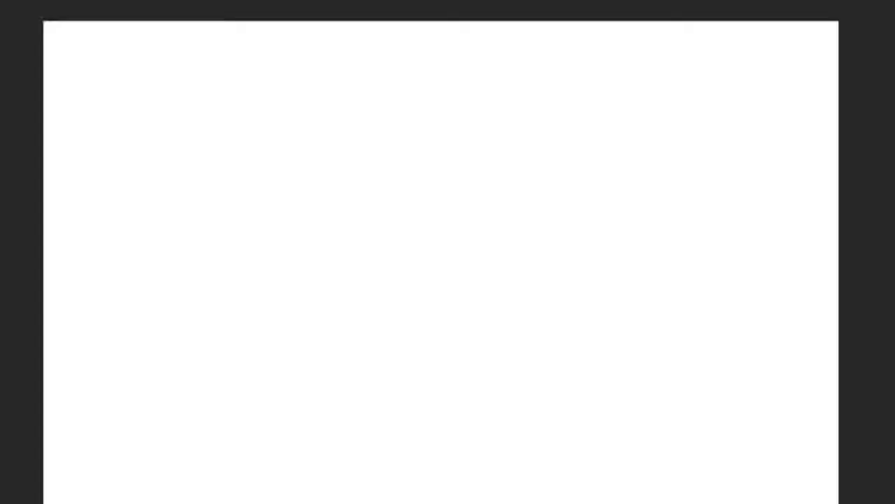
{"action": "mouse_move", "coordinate": [284, 242]}
{"action": "left_mouse_down"}
{"action": "mouse_move", "coordinate": [490, 324]}
{"action": "mouse_move", "coordinate": [540, 110]}
{"action": "mouse_move", "coordinate": [384, 144]}
{"action": "mouse_move", "coordinate": [282, 223]}
{"action": "mouse_move", "coordinate": [284, 242]}
{"action": "left_mouse_up"}
{"action": "left_click_drag", "start_coordinate": [268, 96], "coordinate": [305, 133]}
{"action": "mouse_move", "coordinate": [270, 98]}
{"action": "left_mouse_down"}
{"action": "mouse_move", "coordinate": [310, 235]}
{"action": "mouse_move", "coordinate": [565, 140]}
{"action": "mouse_move", "coordinate": [572, 69]}
{"action": "left_mouse_up"}
{"action": "mouse_move", "coordinate": [537, 149]}
{"action": "left_mouse_down"}
{"action": "mouse_move", "coordinate": [483, 166]}
{"action": "mouse_move", "coordinate": [416, 121]}
{"action": "mouse_move", "coordinate": [303, 133]}
{"action": "left_mouse_up"}
{"action": "mouse_move", "coordinate": [455, 173]}
{"action": "left_mouse_down"}
{"action": "mouse_move", "coordinate": [442, 198]}
{"action": "mouse_move", "coordinate": [457, 202]}
{"action": "mouse_move", "coordinate": [433, 270]}
{"action": "mouse_move", "coordinate": [411, 290]}
{"action": "left_mouse_up"}
{"action": "mouse_move", "coordinate": [365, 222]}
{"action": "left_mouse_down"}
{"action": "mouse_move", "coordinate": [425, 237]}
{"action": "mouse_move", "coordinate": [505, 213]}
{"action": "mouse_move", "coordinate": [441, 253]}
{"action": "mouse_move", "coordinate": [483, 219]}
{"action": "left_mouse_up"}
{"action": "mouse_move", "coordinate": [423, 297]}
{"action": "left_mouse_down"}
{"action": "mouse_move", "coordinate": [441, 183]}
{"action": "mouse_move", "coordinate": [460, 188]}
{"action": "left_mouse_up"}
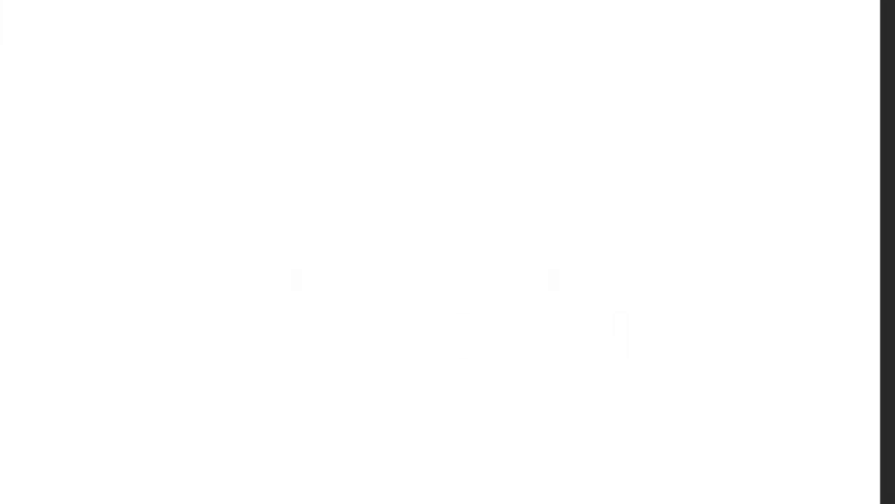
Draw the desk and laptop screen, undoing the stray marks beside the screen
{"action": "mouse_move", "coordinate": [434, 314]}
{"action": "left_mouse_down"}
{"action": "mouse_move", "coordinate": [427, 250]}
{"action": "mouse_move", "coordinate": [464, 245]}
{"action": "mouse_move", "coordinate": [537, 239]}
{"action": "mouse_move", "coordinate": [539, 303]}
{"action": "left_mouse_up"}
{"action": "mouse_move", "coordinate": [447, 245]}
{"action": "left_mouse_down"}
{"action": "mouse_move", "coordinate": [455, 263]}
{"action": "mouse_move", "coordinate": [517, 180]}
{"action": "mouse_move", "coordinate": [505, 235]}
{"action": "left_mouse_up"}
{"action": "mouse_move", "coordinate": [515, 183]}
{"action": "left_mouse_down"}
{"action": "mouse_move", "coordinate": [471, 183]}
{"action": "mouse_move", "coordinate": [465, 197]}
{"action": "left_mouse_up"}
{"action": "left_click_drag", "start_coordinate": [469, 207], "coordinate": [494, 207]}
{"action": "left_click_drag", "start_coordinate": [456, 163], "coordinate": [480, 178]}
{"action": "left_click_drag", "start_coordinate": [444, 210], "coordinate": [469, 209]}
{"action": "key", "text": "ctrl+z"}
{"action": "key", "text": "ctrl+z"}
{"action": "key", "text": "ctrl+z"}
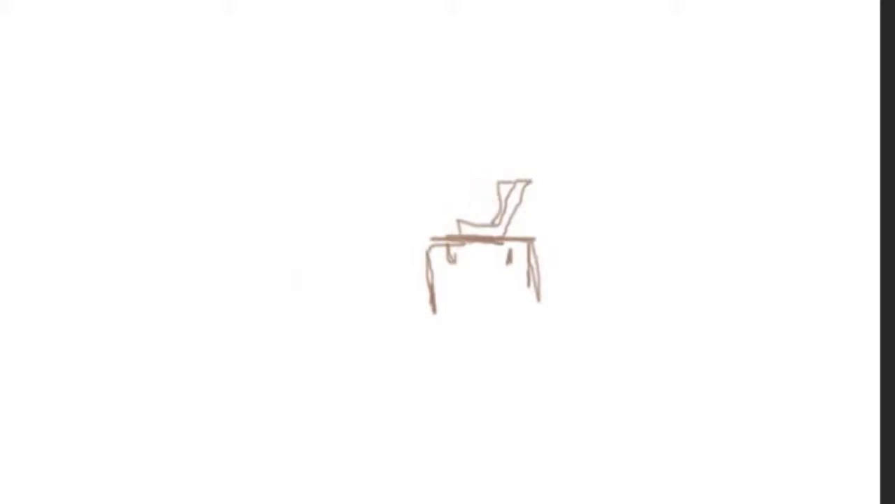
Sketch the typist's hands, arm, back, head with hair, face and chest
{"action": "mouse_move", "coordinate": [459, 217]}
{"action": "left_mouse_down"}
{"action": "mouse_move", "coordinate": [491, 183]}
{"action": "mouse_move", "coordinate": [384, 197]}
{"action": "mouse_move", "coordinate": [372, 173]}
{"action": "mouse_move", "coordinate": [344, 157]}
{"action": "mouse_move", "coordinate": [364, 135]}
{"action": "left_mouse_up"}
{"action": "mouse_move", "coordinate": [438, 155]}
{"action": "left_mouse_down"}
{"action": "mouse_move", "coordinate": [470, 182]}
{"action": "mouse_move", "coordinate": [380, 109]}
{"action": "left_mouse_up"}
{"action": "mouse_move", "coordinate": [363, 118]}
{"action": "left_mouse_down"}
{"action": "mouse_move", "coordinate": [360, 137]}
{"action": "mouse_move", "coordinate": [339, 106]}
{"action": "left_mouse_up"}
{"action": "left_click_drag", "start_coordinate": [390, 114], "coordinate": [392, 80]}
{"action": "left_click_drag", "start_coordinate": [344, 107], "coordinate": [326, 51]}
{"action": "left_click_drag", "start_coordinate": [327, 51], "coordinate": [400, 42]}
{"action": "mouse_move", "coordinate": [350, 65]}
{"action": "left_mouse_down"}
{"action": "mouse_move", "coordinate": [389, 88]}
{"action": "mouse_move", "coordinate": [368, 58]}
{"action": "mouse_move", "coordinate": [384, 91]}
{"action": "left_mouse_up"}
{"action": "mouse_move", "coordinate": [359, 105]}
{"action": "left_mouse_down"}
{"action": "mouse_move", "coordinate": [389, 106]}
{"action": "mouse_move", "coordinate": [390, 130]}
{"action": "left_mouse_up"}
{"action": "left_click_drag", "start_coordinate": [427, 160], "coordinate": [463, 189]}
{"action": "left_click_drag", "start_coordinate": [414, 138], "coordinate": [428, 157]}
{"action": "left_click_drag", "start_coordinate": [368, 166], "coordinate": [383, 188]}
{"action": "left_click_drag", "start_coordinate": [377, 220], "coordinate": [390, 253]}
Draw the tall office chair and the figure's legs under the desk
{"action": "mouse_move", "coordinate": [354, 129]}
{"action": "left_mouse_down"}
{"action": "mouse_move", "coordinate": [327, 161]}
{"action": "mouse_move", "coordinate": [359, 302]}
{"action": "mouse_move", "coordinate": [399, 300]}
{"action": "mouse_move", "coordinate": [374, 343]}
{"action": "left_mouse_up"}
{"action": "mouse_move", "coordinate": [354, 378]}
{"action": "left_mouse_down"}
{"action": "mouse_move", "coordinate": [386, 349]}
{"action": "mouse_move", "coordinate": [404, 355]}
{"action": "left_mouse_up"}
{"action": "left_click_drag", "start_coordinate": [389, 253], "coordinate": [430, 300]}
{"action": "left_click_drag", "start_coordinate": [389, 214], "coordinate": [448, 315]}
{"action": "left_click_drag", "start_coordinate": [455, 270], "coordinate": [477, 283]}
{"action": "left_click_drag", "start_coordinate": [420, 211], "coordinate": [453, 272]}
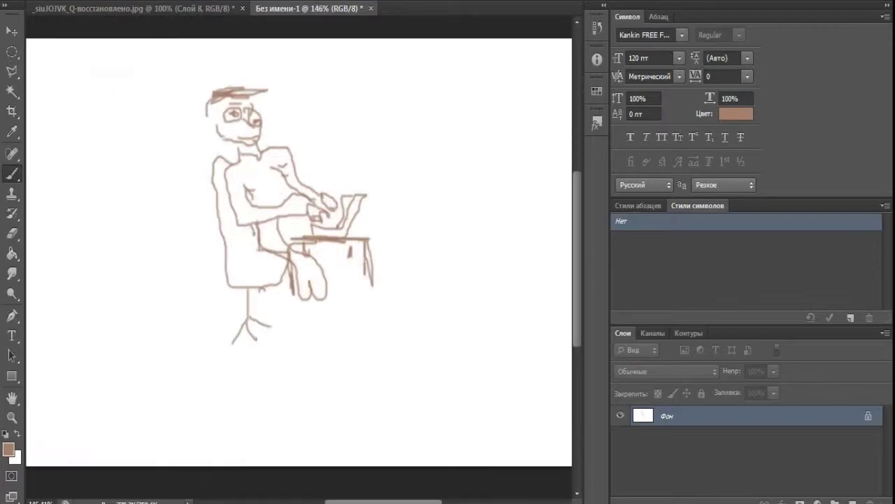
Start a new atom sketch with two nested loops
{"action": "scroll", "coordinate": [294, 210], "scroll_direction": "up", "scroll_amount": 2}
{"action": "scroll", "coordinate": [294, 210], "scroll_direction": "up", "scroll_amount": 1}
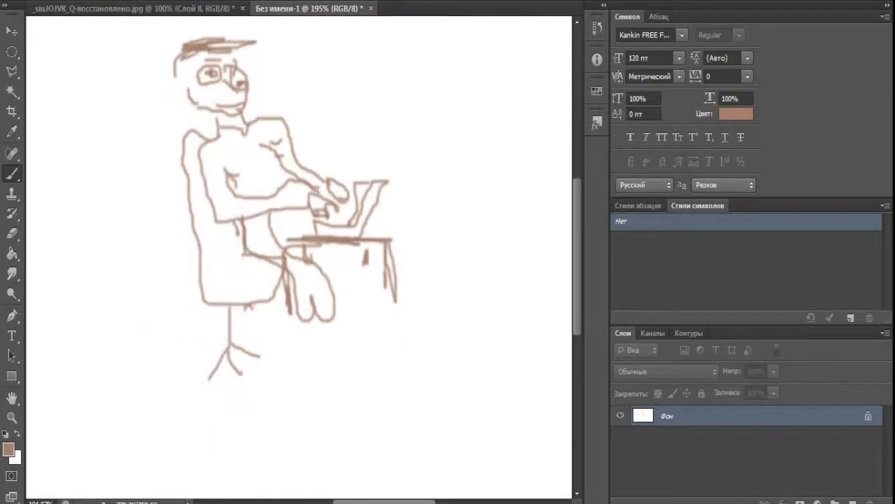
{"action": "scroll", "coordinate": [294, 252], "scroll_direction": "up", "scroll_amount": 2}
{"action": "scroll", "coordinate": [294, 238], "scroll_direction": "down", "scroll_amount": 2}
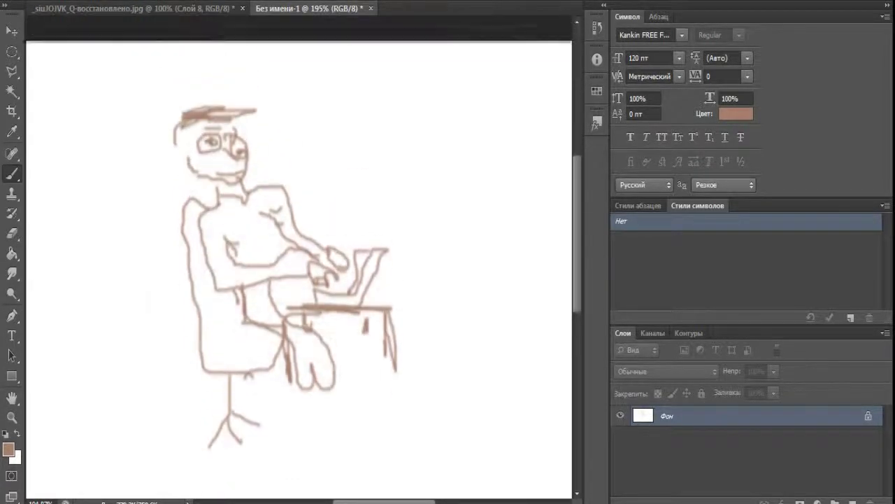
{"action": "scroll", "coordinate": [294, 252], "scroll_direction": "down", "scroll_amount": 2}
{"action": "scroll", "coordinate": [539, 280], "scroll_direction": "down", "scroll_amount": 1}
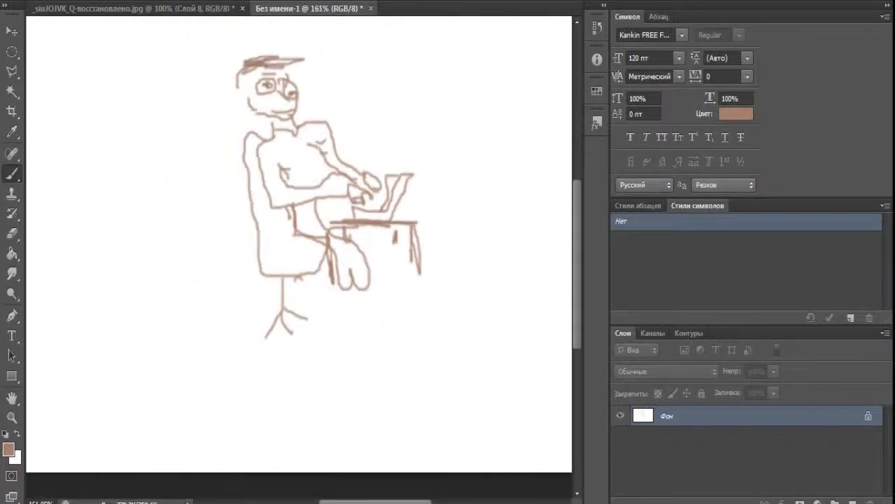
{"action": "scroll", "coordinate": [534, 280], "scroll_direction": "down", "scroll_amount": 1}
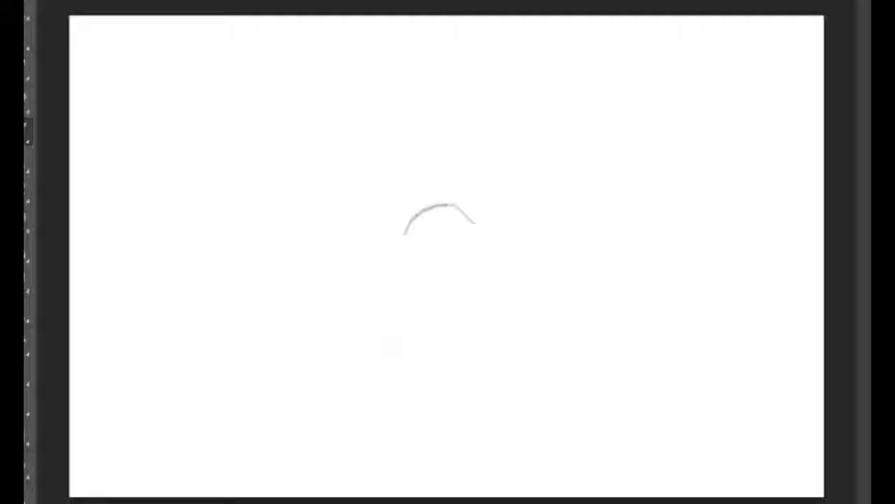
{"action": "left_click_drag", "start_coordinate": [407, 230], "coordinate": [413, 276]}
{"action": "left_click_drag", "start_coordinate": [373, 210], "coordinate": [517, 209]}
Draw the inner core loop, four small electron loops and a centre mark
{"action": "left_click_drag", "start_coordinate": [330, 329], "coordinate": [570, 279]}
{"action": "left_click_drag", "start_coordinate": [346, 343], "coordinate": [331, 301]}
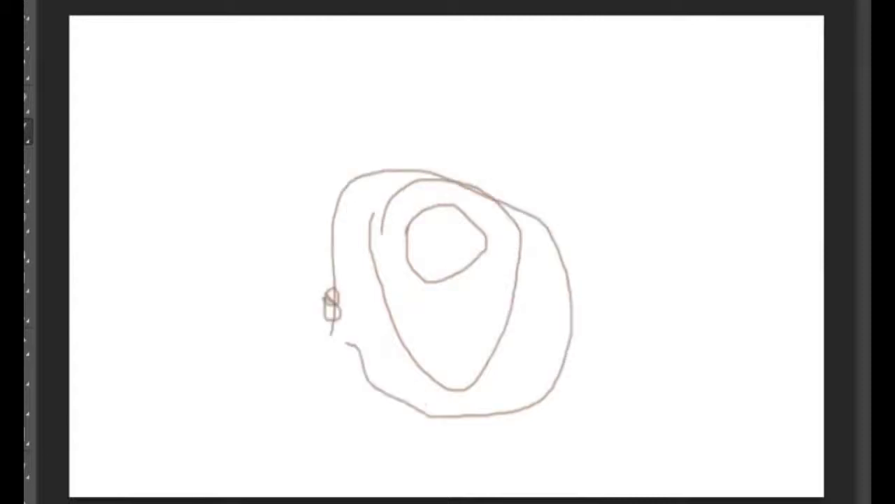
{"action": "left_click_drag", "start_coordinate": [406, 386], "coordinate": [420, 415]}
{"action": "left_click_drag", "start_coordinate": [489, 340], "coordinate": [498, 363]}
{"action": "left_click_drag", "start_coordinate": [515, 265], "coordinate": [515, 278]}
{"action": "left_click_drag", "start_coordinate": [434, 238], "coordinate": [446, 242]}
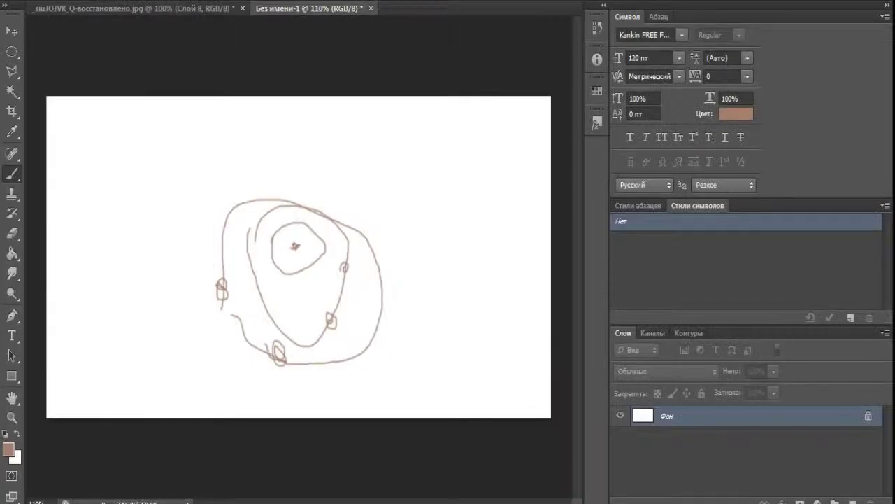
Add pointer lines and handwritten labels, including «ядро» for the nucleus
{"action": "mouse_move", "coordinate": [312, 233]}
{"action": "left_mouse_down"}
{"action": "mouse_move", "coordinate": [345, 179]}
{"action": "mouse_move", "coordinate": [355, 202]}
{"action": "mouse_move", "coordinate": [389, 181]}
{"action": "mouse_move", "coordinate": [408, 189]}
{"action": "left_mouse_up"}
{"action": "left_click", "coordinate": [327, 179]}
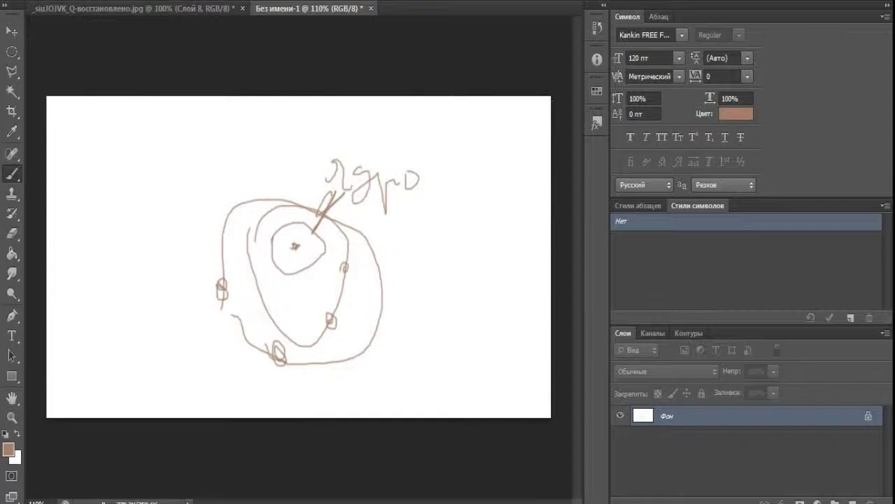
{"action": "mouse_move", "coordinate": [347, 269]}
{"action": "left_mouse_down"}
{"action": "mouse_move", "coordinate": [424, 267]}
{"action": "mouse_move", "coordinate": [427, 287]}
{"action": "mouse_move", "coordinate": [510, 279]}
{"action": "left_mouse_up"}
{"action": "left_click_drag", "start_coordinate": [489, 264], "coordinate": [480, 274]}
{"action": "mouse_move", "coordinate": [436, 319]}
{"action": "left_mouse_down"}
{"action": "mouse_move", "coordinate": [448, 338]}
{"action": "mouse_move", "coordinate": [449, 314]}
{"action": "left_mouse_up"}
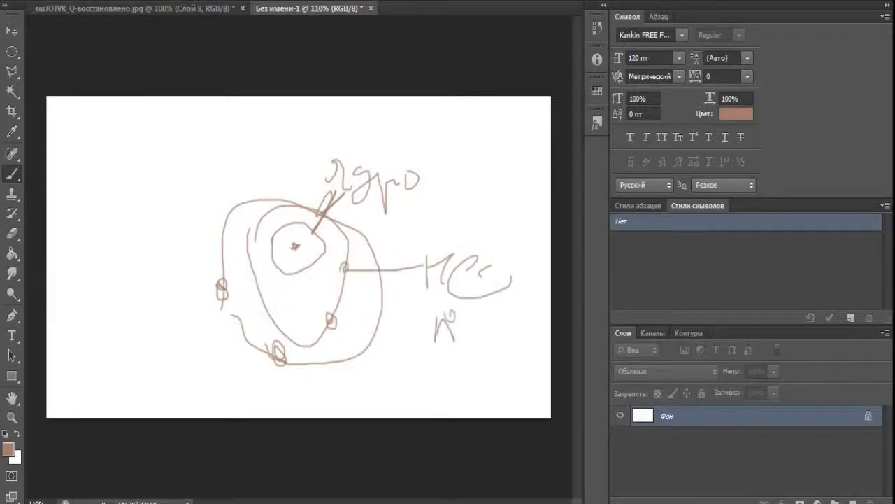
{"action": "left_click_drag", "start_coordinate": [428, 345], "coordinate": [325, 369]}
{"action": "mouse_move", "coordinate": [419, 342]}
{"action": "left_mouse_down"}
{"action": "mouse_move", "coordinate": [333, 324]}
{"action": "mouse_move", "coordinate": [360, 281]}
{"action": "left_mouse_up"}
{"action": "left_click_drag", "start_coordinate": [424, 340], "coordinate": [260, 315]}
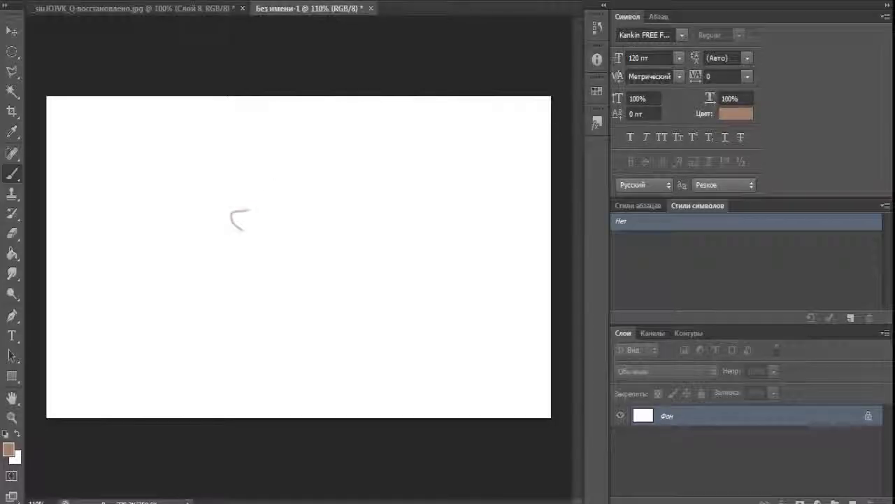
Sketch a brimmed hat outline with brim and band lines on the blank canvas
{"action": "left_click_drag", "start_coordinate": [245, 230], "coordinate": [248, 242]}
{"action": "left_click_drag", "start_coordinate": [265, 210], "coordinate": [365, 211]}
{"action": "left_click_drag", "start_coordinate": [277, 190], "coordinate": [352, 195]}
{"action": "mouse_move", "coordinate": [265, 212]}
{"action": "left_mouse_down"}
{"action": "mouse_move", "coordinate": [266, 256]}
{"action": "mouse_move", "coordinate": [320, 312]}
{"action": "mouse_move", "coordinate": [363, 213]}
{"action": "left_mouse_up"}
Erase the brim line inside the face, then draw the nose and smiling mouth
{"action": "key", "text": "e"}
{"action": "left_click_drag", "start_coordinate": [268, 245], "coordinate": [363, 237]}
{"action": "right_click", "coordinate": [161, 298]}
{"action": "key", "text": "b"}
{"action": "left_click_drag", "start_coordinate": [264, 238], "coordinate": [267, 257]}
{"action": "left_click_drag", "start_coordinate": [363, 232], "coordinate": [362, 244]}
{"action": "mouse_move", "coordinate": [304, 235]}
{"action": "left_mouse_down"}
{"action": "mouse_move", "coordinate": [304, 264]}
{"action": "mouse_move", "coordinate": [315, 265]}
{"action": "left_mouse_up"}
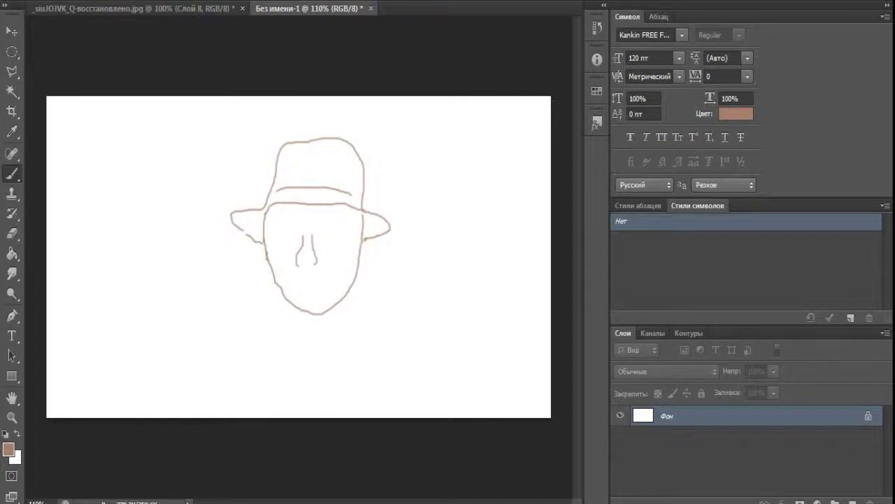
{"action": "mouse_move", "coordinate": [305, 302]}
{"action": "left_mouse_down"}
{"action": "mouse_move", "coordinate": [332, 300]}
{"action": "mouse_move", "coordinate": [332, 273]}
{"action": "left_mouse_up"}
Draw both eyes, forehead wrinkles and face hatching, and double the hat band line
{"action": "left_click_drag", "start_coordinate": [297, 235], "coordinate": [274, 234]}
{"action": "mouse_move", "coordinate": [279, 242]}
{"action": "left_mouse_down"}
{"action": "mouse_move", "coordinate": [340, 242]}
{"action": "mouse_move", "coordinate": [329, 251]}
{"action": "mouse_move", "coordinate": [365, 233]}
{"action": "mouse_move", "coordinate": [337, 289]}
{"action": "left_mouse_up"}
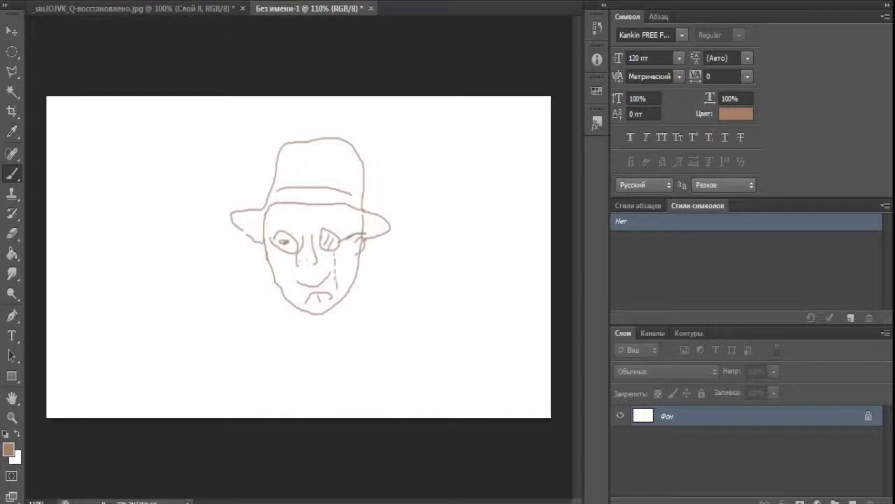
{"action": "left_click_drag", "start_coordinate": [293, 217], "coordinate": [333, 207]}
{"action": "mouse_move", "coordinate": [301, 230]}
{"action": "left_mouse_down"}
{"action": "mouse_move", "coordinate": [334, 213]}
{"action": "mouse_move", "coordinate": [332, 232]}
{"action": "mouse_move", "coordinate": [359, 214]}
{"action": "left_mouse_up"}
{"action": "left_click_drag", "start_coordinate": [340, 227], "coordinate": [360, 224]}
{"action": "mouse_move", "coordinate": [347, 210]}
{"action": "left_mouse_down"}
{"action": "mouse_move", "coordinate": [350, 232]}
{"action": "mouse_move", "coordinate": [360, 221]}
{"action": "left_mouse_up"}
{"action": "left_click_drag", "start_coordinate": [273, 214], "coordinate": [266, 235]}
{"action": "left_click_drag", "start_coordinate": [274, 208], "coordinate": [276, 234]}
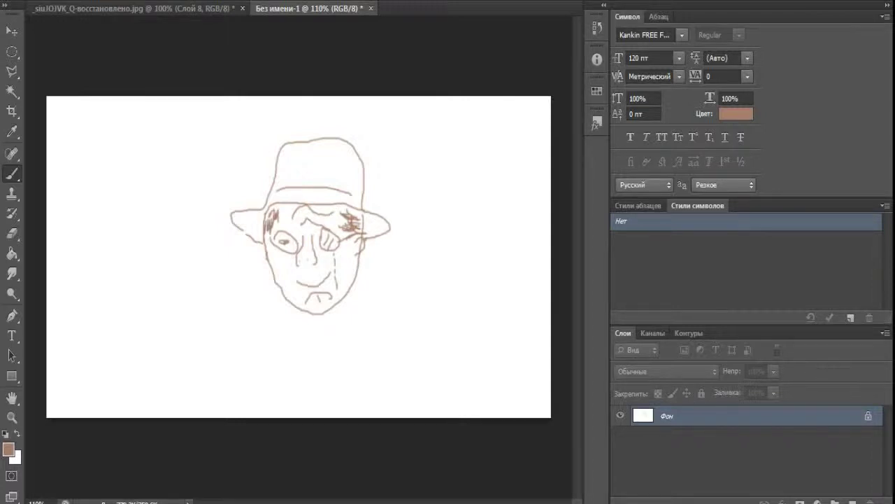
{"action": "left_click_drag", "start_coordinate": [274, 192], "coordinate": [341, 189]}
Generate the six-letter noun поклон and sketch a bowing figure's bent legs
{"action": "left_click_drag", "start_coordinate": [465, 182], "coordinate": [468, 199]}
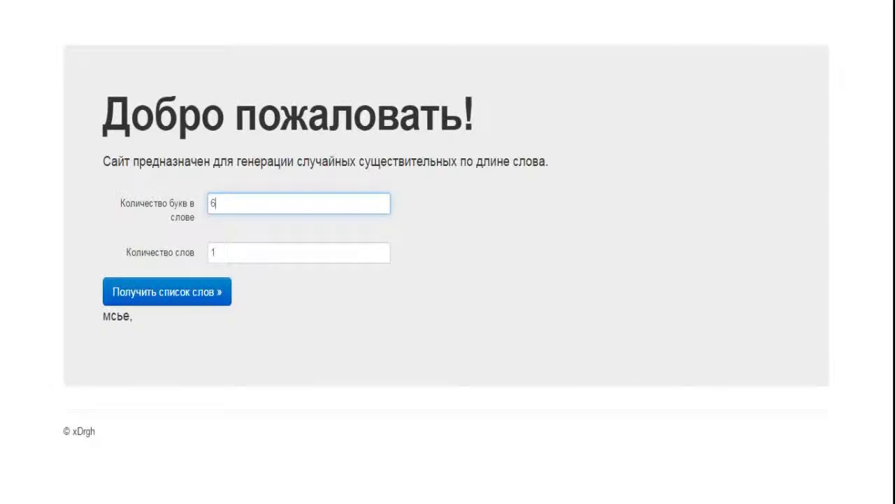
{"action": "key", "text": "Return"}
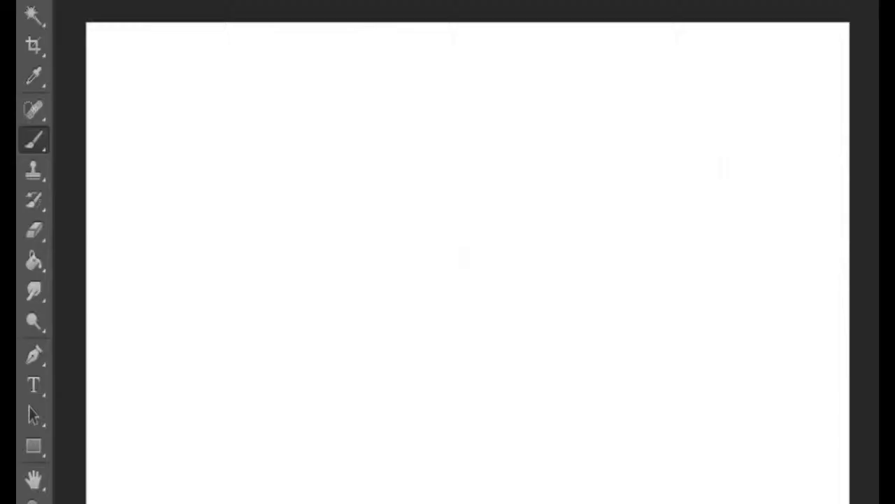
{"action": "mouse_move", "coordinate": [207, 274]}
{"action": "left_mouse_down"}
{"action": "mouse_move", "coordinate": [179, 380]}
{"action": "mouse_move", "coordinate": [228, 352]}
{"action": "mouse_move", "coordinate": [242, 305]}
{"action": "mouse_move", "coordinate": [243, 358]}
{"action": "mouse_move", "coordinate": [167, 364]}
{"action": "mouse_move", "coordinate": [188, 418]}
{"action": "mouse_move", "coordinate": [270, 297]}
{"action": "left_mouse_up"}
Draw the bowing figure's hunched upper body and arm, erasing stray lower-body lines
{"action": "left_click_drag", "start_coordinate": [228, 255], "coordinate": [256, 221]}
{"action": "mouse_move", "coordinate": [324, 204]}
{"action": "left_mouse_down"}
{"action": "mouse_move", "coordinate": [270, 186]}
{"action": "mouse_move", "coordinate": [250, 226]}
{"action": "left_mouse_up"}
{"action": "left_click_drag", "start_coordinate": [250, 225], "coordinate": [286, 273]}
{"action": "mouse_move", "coordinate": [285, 208]}
{"action": "left_mouse_down"}
{"action": "mouse_move", "coordinate": [281, 250]}
{"action": "mouse_move", "coordinate": [295, 212]}
{"action": "left_mouse_up"}
{"action": "left_click_drag", "start_coordinate": [296, 208], "coordinate": [301, 209]}
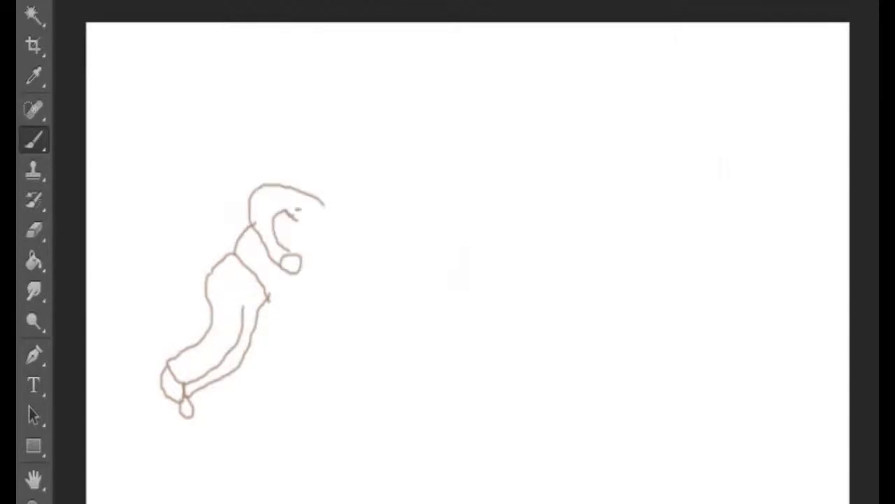
{"action": "key", "text": "e"}
{"action": "mouse_move", "coordinate": [255, 315]}
{"action": "left_mouse_down"}
{"action": "mouse_move", "coordinate": [219, 375]}
{"action": "mouse_move", "coordinate": [260, 308]}
{"action": "mouse_move", "coordinate": [266, 357]}
{"action": "mouse_move", "coordinate": [209, 372]}
{"action": "mouse_move", "coordinate": [237, 354]}
{"action": "left_mouse_up"}
{"action": "key", "text": "b"}
Add the bowing figure's lower leg, round head, frowning face and second arm
{"action": "left_click_drag", "start_coordinate": [329, 199], "coordinate": [321, 222]}
{"action": "mouse_move", "coordinate": [350, 205]}
{"action": "left_mouse_down"}
{"action": "mouse_move", "coordinate": [362, 207]}
{"action": "mouse_move", "coordinate": [364, 232]}
{"action": "left_mouse_up"}
{"action": "mouse_move", "coordinate": [333, 233]}
{"action": "left_mouse_down"}
{"action": "mouse_move", "coordinate": [346, 238]}
{"action": "mouse_move", "coordinate": [320, 283]}
{"action": "mouse_move", "coordinate": [323, 316]}
{"action": "left_mouse_up"}
{"action": "left_click_drag", "start_coordinate": [305, 266], "coordinate": [302, 301]}
{"action": "left_click_drag", "start_coordinate": [275, 307], "coordinate": [303, 288]}
Draw the standing man's pants, feet, raised arm, torso and belt
{"action": "mouse_move", "coordinate": [489, 246]}
{"action": "left_mouse_down"}
{"action": "mouse_move", "coordinate": [580, 384]}
{"action": "mouse_move", "coordinate": [485, 381]}
{"action": "mouse_move", "coordinate": [488, 247]}
{"action": "left_mouse_up"}
{"action": "mouse_move", "coordinate": [521, 392]}
{"action": "left_mouse_down"}
{"action": "mouse_move", "coordinate": [524, 414]}
{"action": "mouse_move", "coordinate": [490, 392]}
{"action": "mouse_move", "coordinate": [587, 389]}
{"action": "left_mouse_up"}
{"action": "mouse_move", "coordinate": [490, 246]}
{"action": "left_mouse_down"}
{"action": "mouse_move", "coordinate": [488, 204]}
{"action": "mouse_move", "coordinate": [448, 251]}
{"action": "mouse_move", "coordinate": [456, 147]}
{"action": "mouse_move", "coordinate": [476, 120]}
{"action": "mouse_move", "coordinate": [521, 105]}
{"action": "mouse_move", "coordinate": [521, 95]}
{"action": "left_mouse_up"}
{"action": "mouse_move", "coordinate": [544, 91]}
{"action": "left_mouse_down"}
{"action": "mouse_move", "coordinate": [564, 112]}
{"action": "mouse_move", "coordinate": [584, 228]}
{"action": "left_mouse_up"}
{"action": "left_click_drag", "start_coordinate": [551, 153], "coordinate": [577, 224]}
{"action": "left_click_drag", "start_coordinate": [558, 185], "coordinate": [578, 242]}
{"action": "left_click_drag", "start_coordinate": [522, 248], "coordinate": [521, 275]}
{"action": "left_click_drag", "start_coordinate": [549, 251], "coordinate": [579, 278]}
{"action": "left_click_drag", "start_coordinate": [489, 381], "coordinate": [509, 410]}
{"action": "mouse_move", "coordinate": [558, 388]}
{"action": "left_mouse_down"}
{"action": "mouse_move", "coordinate": [580, 413]}
{"action": "mouse_move", "coordinate": [570, 426]}
{"action": "left_mouse_up"}
{"action": "left_click_drag", "start_coordinate": [476, 418], "coordinate": [471, 437]}
Add the standing man's neck, hat and face, erase the chest V, and hatch chest and pants
{"action": "mouse_move", "coordinate": [502, 162]}
{"action": "left_mouse_down"}
{"action": "mouse_move", "coordinate": [551, 133]}
{"action": "mouse_move", "coordinate": [526, 203]}
{"action": "left_mouse_up"}
{"action": "mouse_move", "coordinate": [521, 94]}
{"action": "left_mouse_down"}
{"action": "mouse_move", "coordinate": [498, 57]}
{"action": "mouse_move", "coordinate": [531, 49]}
{"action": "mouse_move", "coordinate": [557, 97]}
{"action": "left_mouse_up"}
{"action": "mouse_move", "coordinate": [543, 56]}
{"action": "left_mouse_down"}
{"action": "mouse_move", "coordinate": [536, 80]}
{"action": "mouse_move", "coordinate": [528, 75]}
{"action": "mouse_move", "coordinate": [549, 98]}
{"action": "left_mouse_up"}
{"action": "key", "text": "e"}
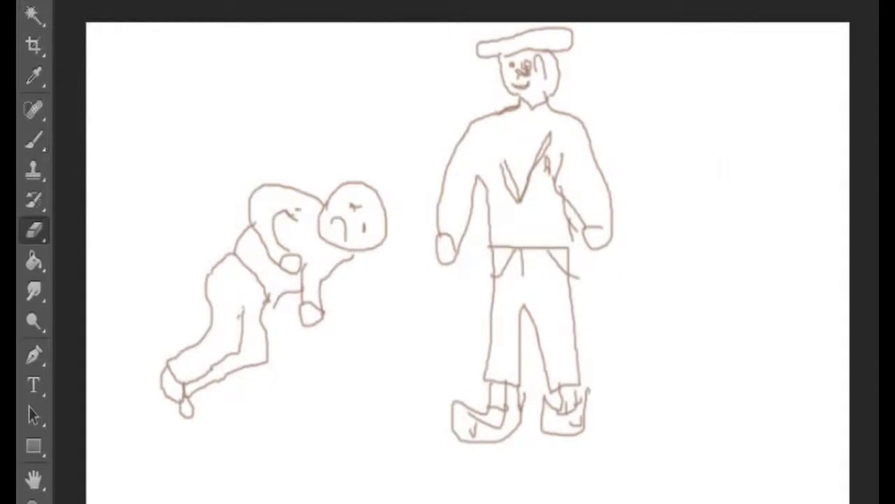
{"action": "mouse_move", "coordinate": [501, 162]}
{"action": "left_mouse_down"}
{"action": "mouse_move", "coordinate": [551, 133]}
{"action": "mouse_move", "coordinate": [492, 174]}
{"action": "left_mouse_up"}
{"action": "key", "text": "b"}
{"action": "mouse_move", "coordinate": [518, 144]}
{"action": "left_mouse_down"}
{"action": "mouse_move", "coordinate": [508, 174]}
{"action": "mouse_move", "coordinate": [523, 179]}
{"action": "left_mouse_up"}
{"action": "left_click_drag", "start_coordinate": [549, 133], "coordinate": [540, 158]}
{"action": "mouse_move", "coordinate": [501, 276]}
{"action": "left_mouse_down"}
{"action": "mouse_move", "coordinate": [492, 367]}
{"action": "mouse_move", "coordinate": [508, 368]}
{"action": "left_mouse_up"}
{"action": "left_click_drag", "start_coordinate": [542, 259], "coordinate": [553, 366]}
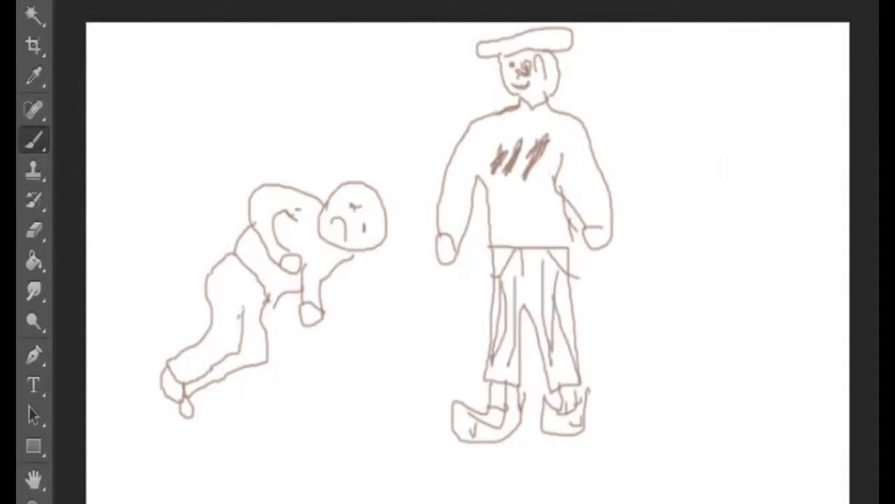
Draw a long ground line, give the bowing figure spiky hair, and scribble shirt letters
{"action": "left_click_drag", "start_coordinate": [91, 310], "coordinate": [848, 307]}
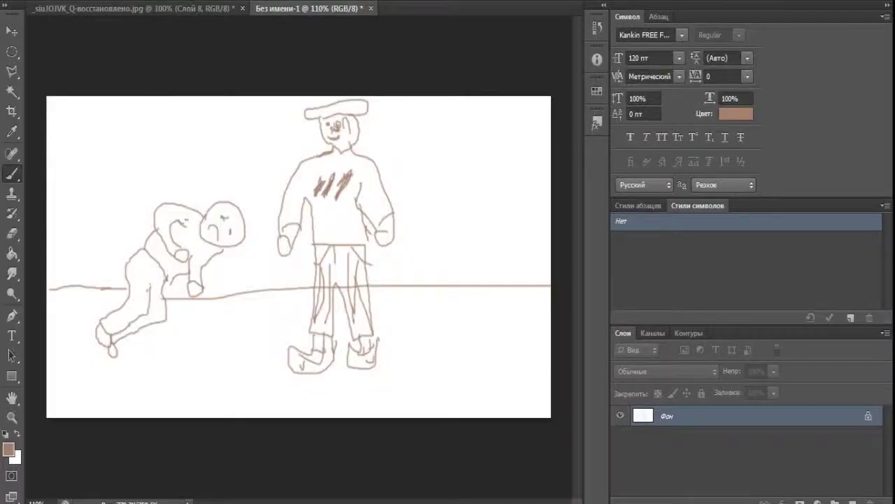
{"action": "mouse_move", "coordinate": [228, 203]}
{"action": "left_mouse_down"}
{"action": "mouse_move", "coordinate": [245, 242]}
{"action": "mouse_move", "coordinate": [238, 212]}
{"action": "mouse_move", "coordinate": [228, 214]}
{"action": "mouse_move", "coordinate": [241, 215]}
{"action": "left_mouse_up"}
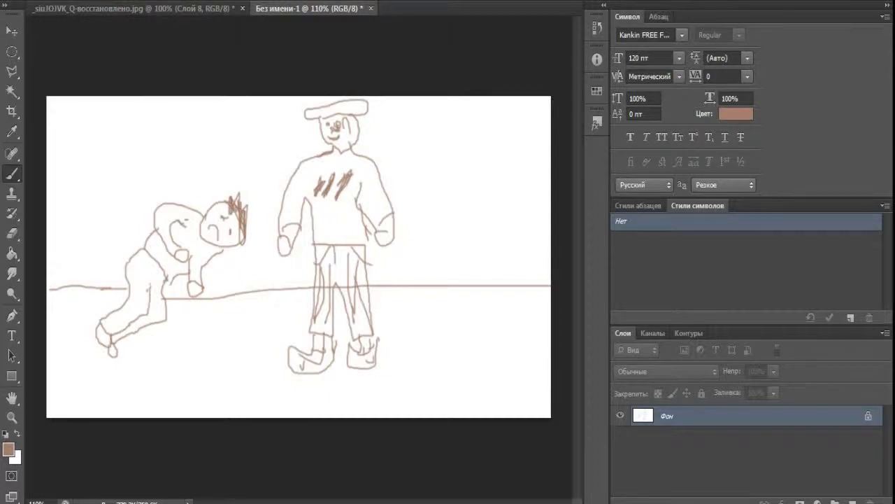
{"action": "mouse_move", "coordinate": [313, 214]}
{"action": "left_mouse_down"}
{"action": "mouse_move", "coordinate": [324, 221]}
{"action": "mouse_move", "coordinate": [343, 209]}
{"action": "mouse_move", "coordinate": [366, 221]}
{"action": "left_mouse_up"}
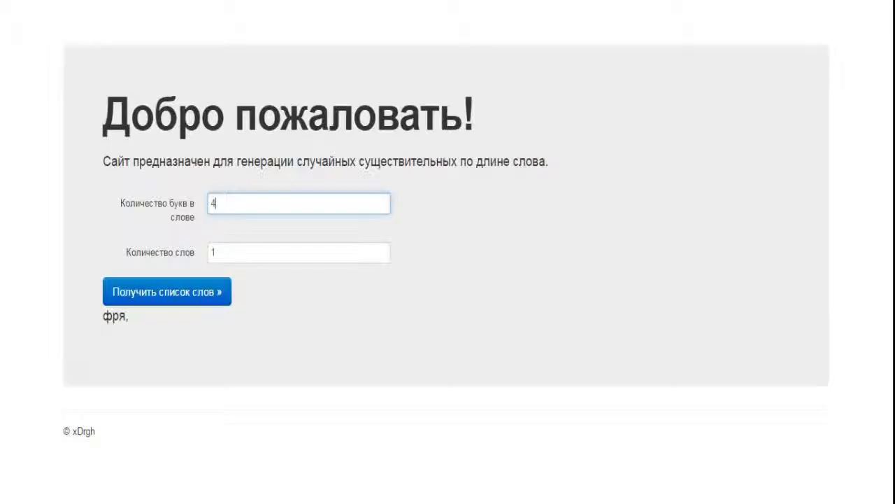
Generate the four-letter noun нимб
{"action": "key", "text": "Return"}
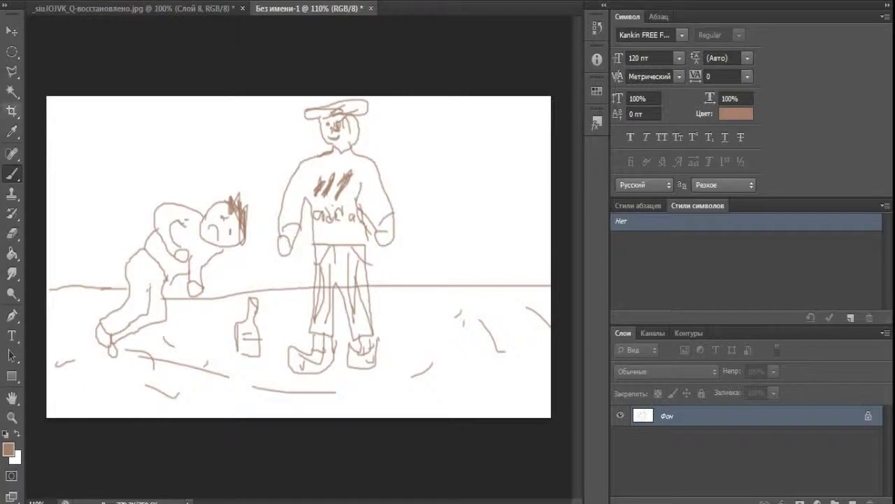
Erase the hat, draw a bare round head with a rayed halo, and scribble out the bottle
{"action": "left_click", "coordinate": [12, 234]}
{"action": "left_click_drag", "start_coordinate": [304, 112], "coordinate": [365, 109]}
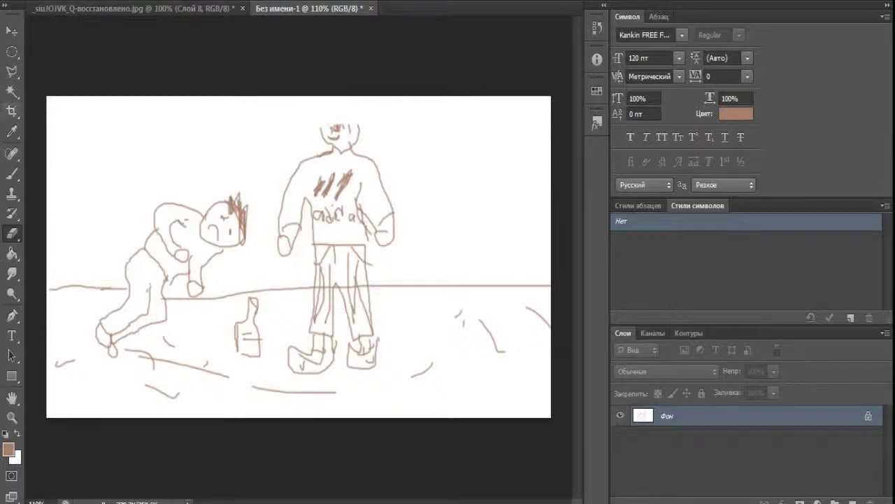
{"action": "left_click", "coordinate": [12, 174]}
{"action": "mouse_move", "coordinate": [320, 130]}
{"action": "left_mouse_down"}
{"action": "mouse_move", "coordinate": [353, 114]}
{"action": "mouse_move", "coordinate": [355, 130]}
{"action": "mouse_move", "coordinate": [340, 126]}
{"action": "mouse_move", "coordinate": [353, 106]}
{"action": "mouse_move", "coordinate": [315, 102]}
{"action": "mouse_move", "coordinate": [349, 114]}
{"action": "mouse_move", "coordinate": [354, 104]}
{"action": "mouse_move", "coordinate": [332, 115]}
{"action": "mouse_move", "coordinate": [316, 109]}
{"action": "mouse_move", "coordinate": [372, 112]}
{"action": "mouse_move", "coordinate": [372, 126]}
{"action": "left_mouse_up"}
{"action": "mouse_move", "coordinate": [298, 103]}
{"action": "left_mouse_down"}
{"action": "mouse_move", "coordinate": [308, 105]}
{"action": "mouse_move", "coordinate": [310, 127]}
{"action": "left_mouse_up"}
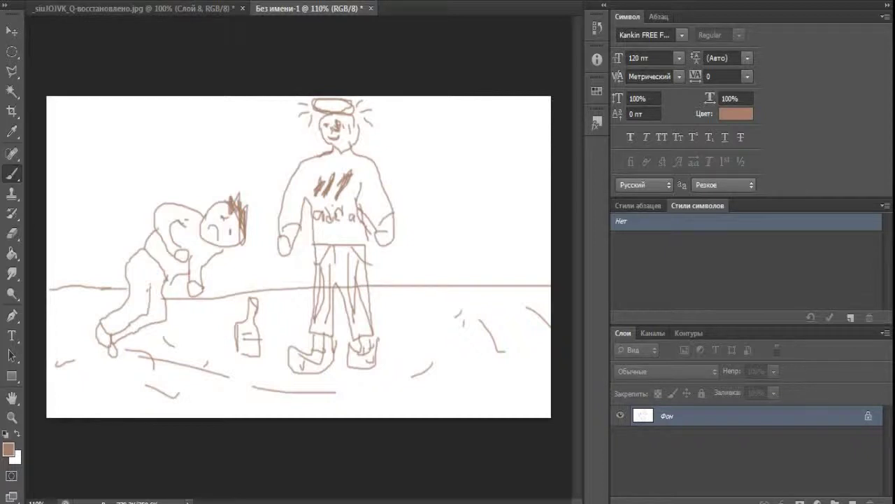
{"action": "mouse_move", "coordinate": [250, 300]}
{"action": "left_mouse_down"}
{"action": "mouse_move", "coordinate": [271, 329]}
{"action": "mouse_move", "coordinate": [225, 326]}
{"action": "mouse_move", "coordinate": [273, 319]}
{"action": "mouse_move", "coordinate": [249, 361]}
{"action": "left_mouse_up"}
{"action": "mouse_move", "coordinate": [272, 323]}
{"action": "left_mouse_down"}
{"action": "mouse_move", "coordinate": [241, 351]}
{"action": "mouse_move", "coordinate": [266, 332]}
{"action": "left_mouse_up"}
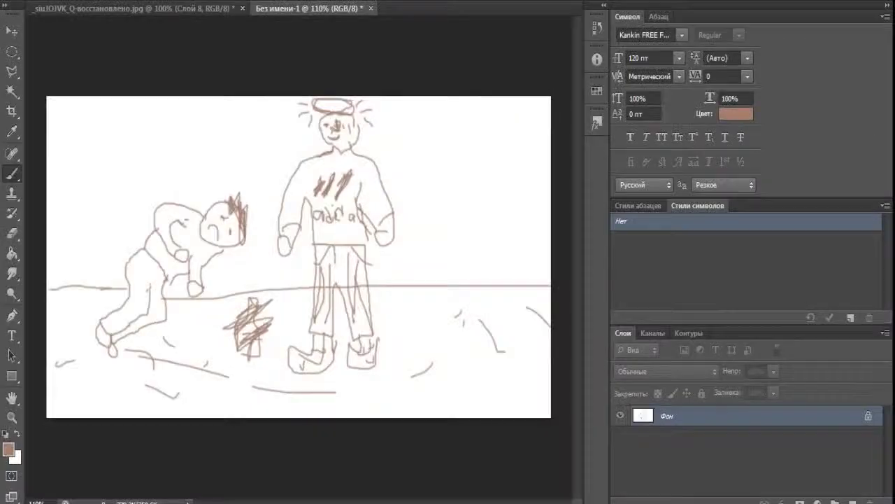
Shade the man's belt and draw two wings with feather strokes
{"action": "mouse_move", "coordinate": [319, 215]}
{"action": "left_mouse_down"}
{"action": "mouse_move", "coordinate": [364, 219]}
{"action": "mouse_move", "coordinate": [334, 214]}
{"action": "left_mouse_up"}
{"action": "mouse_move", "coordinate": [363, 158]}
{"action": "left_mouse_down"}
{"action": "mouse_move", "coordinate": [440, 133]}
{"action": "mouse_move", "coordinate": [375, 199]}
{"action": "left_mouse_up"}
{"action": "mouse_move", "coordinate": [308, 166]}
{"action": "left_mouse_down"}
{"action": "mouse_move", "coordinate": [270, 140]}
{"action": "mouse_move", "coordinate": [287, 202]}
{"action": "left_mouse_up"}
{"action": "left_click_drag", "start_coordinate": [264, 152], "coordinate": [277, 175]}
{"action": "left_click_drag", "start_coordinate": [283, 163], "coordinate": [291, 180]}
{"action": "mouse_move", "coordinate": [389, 147]}
{"action": "left_mouse_down"}
{"action": "mouse_move", "coordinate": [386, 177]}
{"action": "mouse_move", "coordinate": [404, 165]}
{"action": "left_mouse_up"}
{"action": "mouse_move", "coordinate": [413, 146]}
{"action": "left_mouse_down"}
{"action": "mouse_move", "coordinate": [417, 172]}
{"action": "mouse_move", "coordinate": [425, 154]}
{"action": "left_mouse_up"}
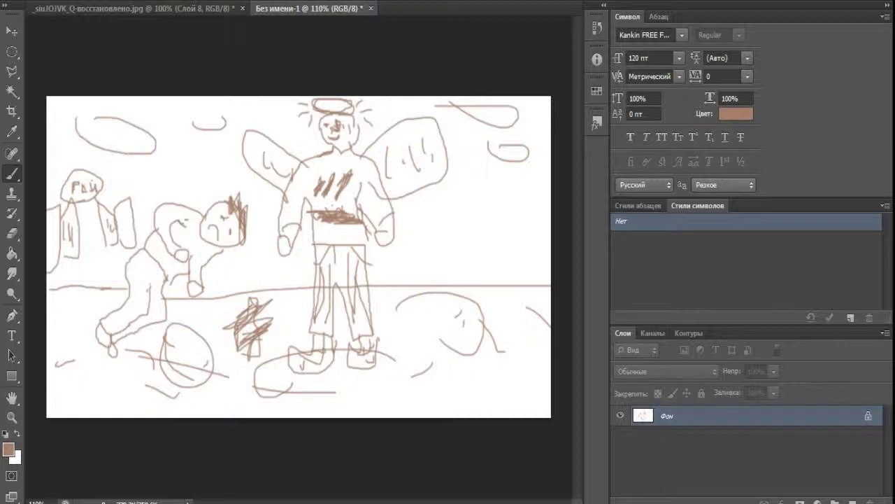
Add extra brush strokes near the figures' legs, left of the angel, and inside the right cloud
{"action": "left_click_drag", "start_coordinate": [102, 293], "coordinate": [139, 333]}
{"action": "left_click_drag", "start_coordinate": [249, 280], "coordinate": [317, 264]}
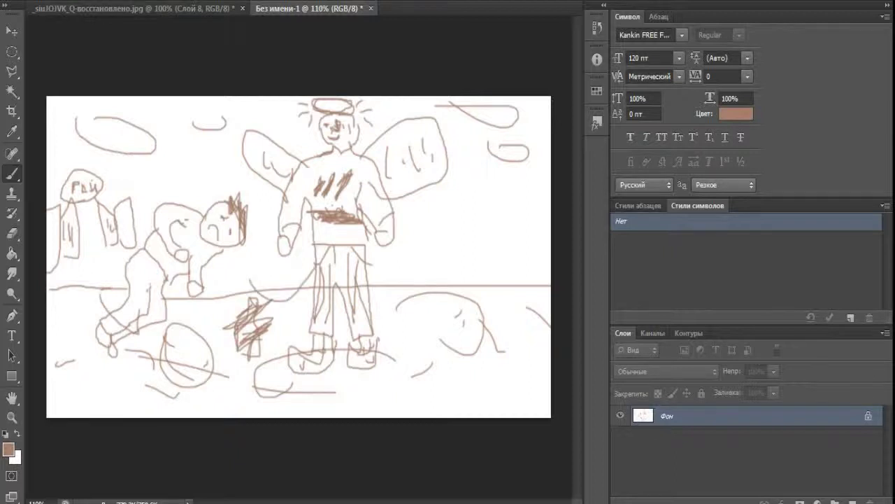
{"action": "left_click_drag", "start_coordinate": [505, 149], "coordinate": [501, 166]}
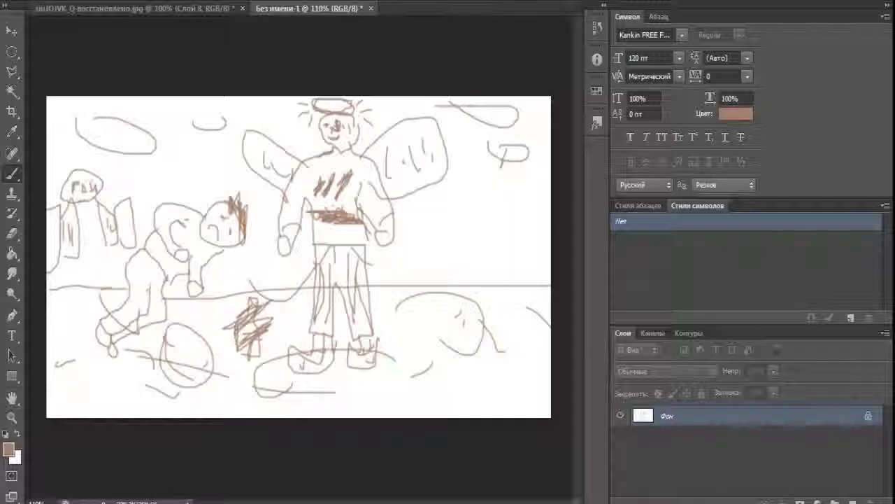
Draw a stripe-filled box framed by two verticals and a small tree beside the angel's wing
{"action": "mouse_move", "coordinate": [416, 238]}
{"action": "left_mouse_down"}
{"action": "mouse_move", "coordinate": [461, 240]}
{"action": "mouse_move", "coordinate": [453, 273]}
{"action": "left_mouse_up"}
{"action": "left_click_drag", "start_coordinate": [470, 230], "coordinate": [471, 280]}
{"action": "left_click_drag", "start_coordinate": [404, 231], "coordinate": [408, 272]}
{"action": "mouse_move", "coordinate": [478, 205]}
{"action": "left_mouse_down"}
{"action": "mouse_move", "coordinate": [479, 223]}
{"action": "mouse_move", "coordinate": [466, 208]}
{"action": "mouse_move", "coordinate": [476, 205]}
{"action": "mouse_move", "coordinate": [468, 183]}
{"action": "mouse_move", "coordinate": [484, 191]}
{"action": "mouse_move", "coordinate": [472, 190]}
{"action": "mouse_move", "coordinate": [470, 174]}
{"action": "left_mouse_up"}
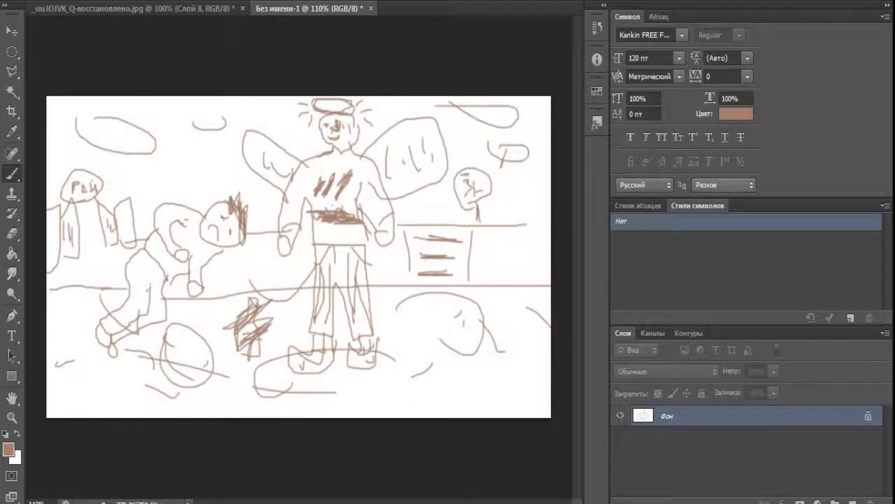